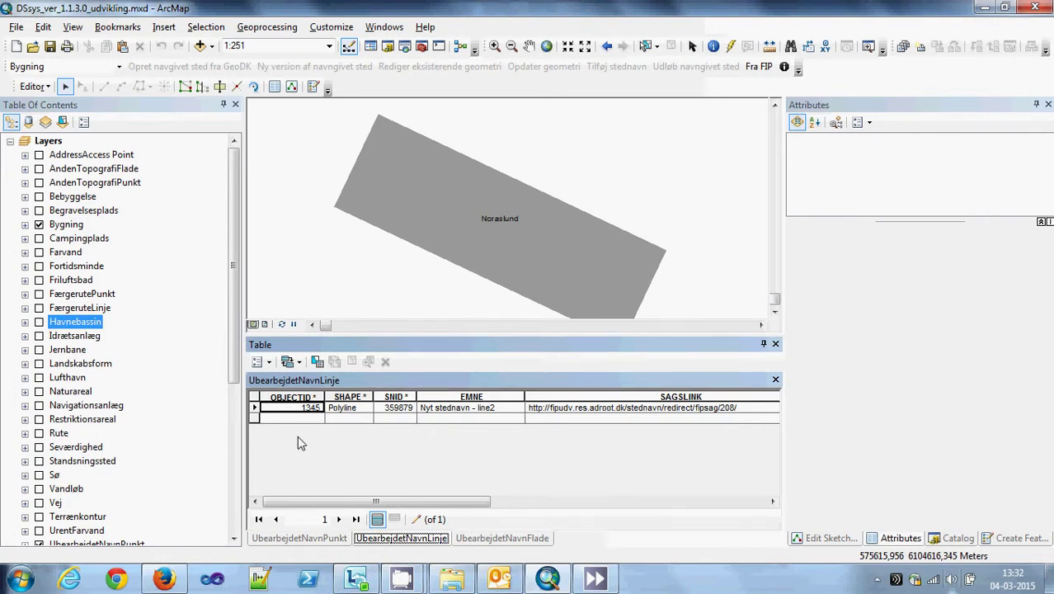
Zoom to the polyline recorded in the UbearbejdetNavnLinje table and check its case link with the Hyperlink tool
double_click(255, 412)
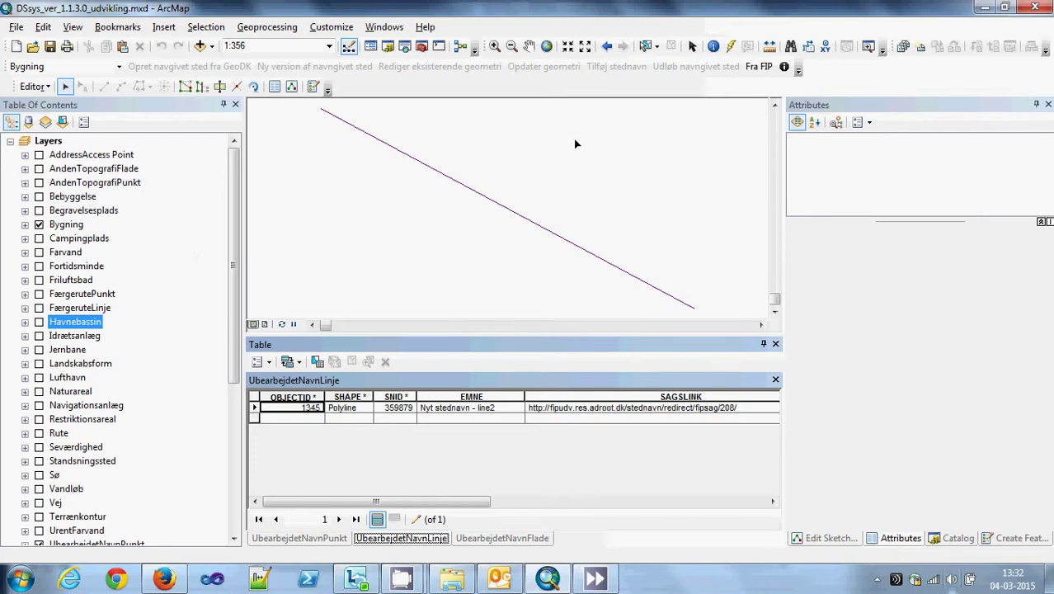
click(732, 48)
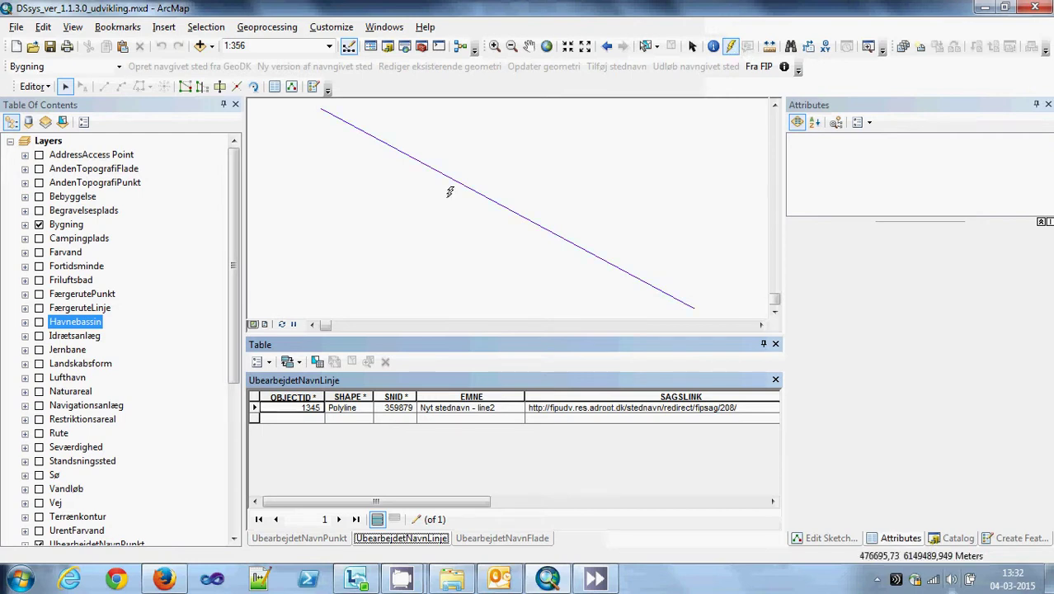
mouse_move(487, 189)
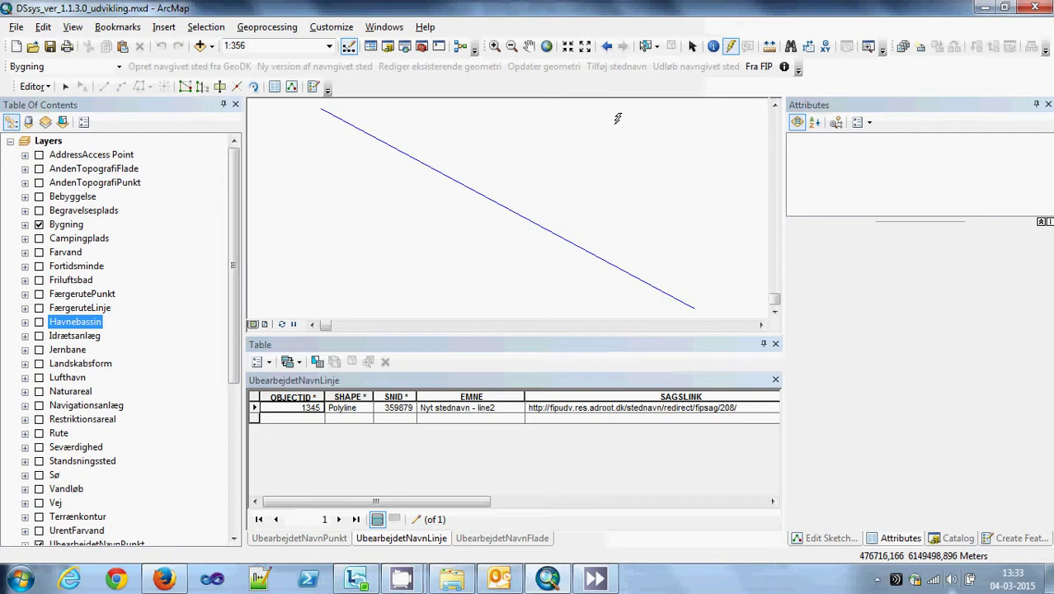
Choose Terrænkontur as the object type and activate its feature template with the Line construction tool
click(120, 67)
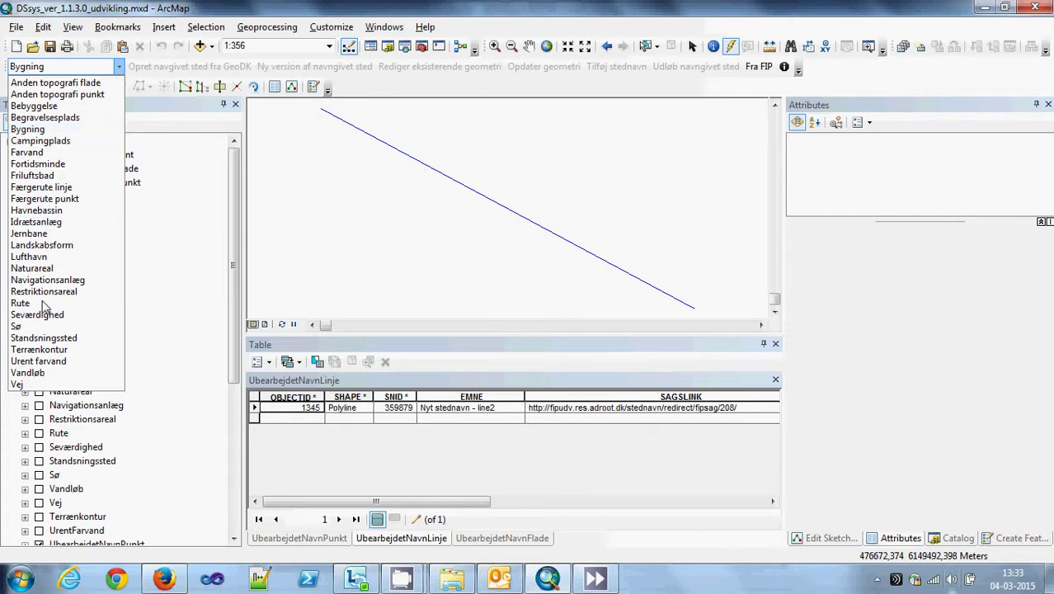
click(39, 350)
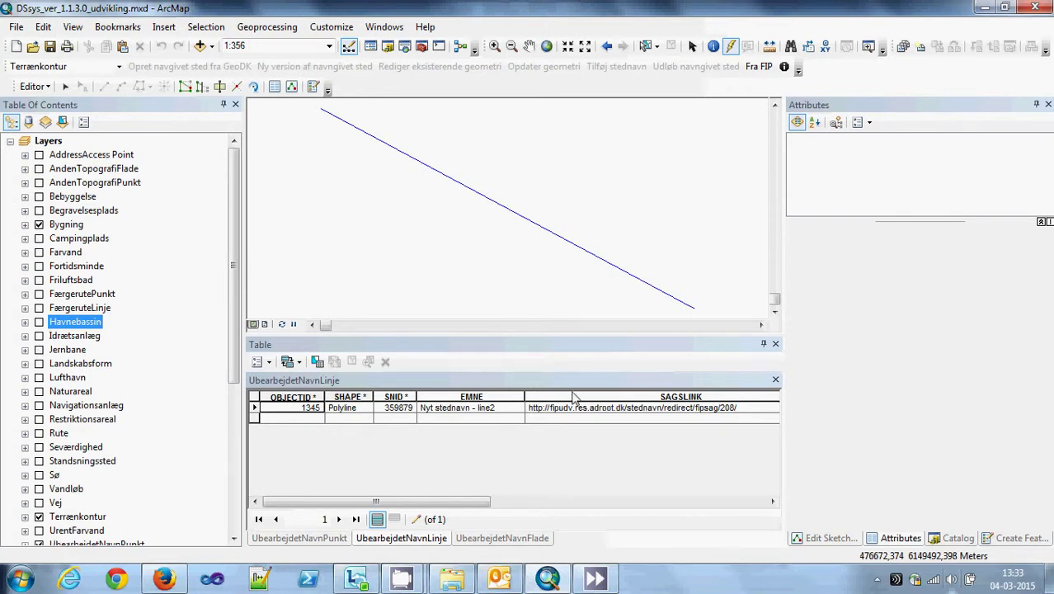
click(1029, 544)
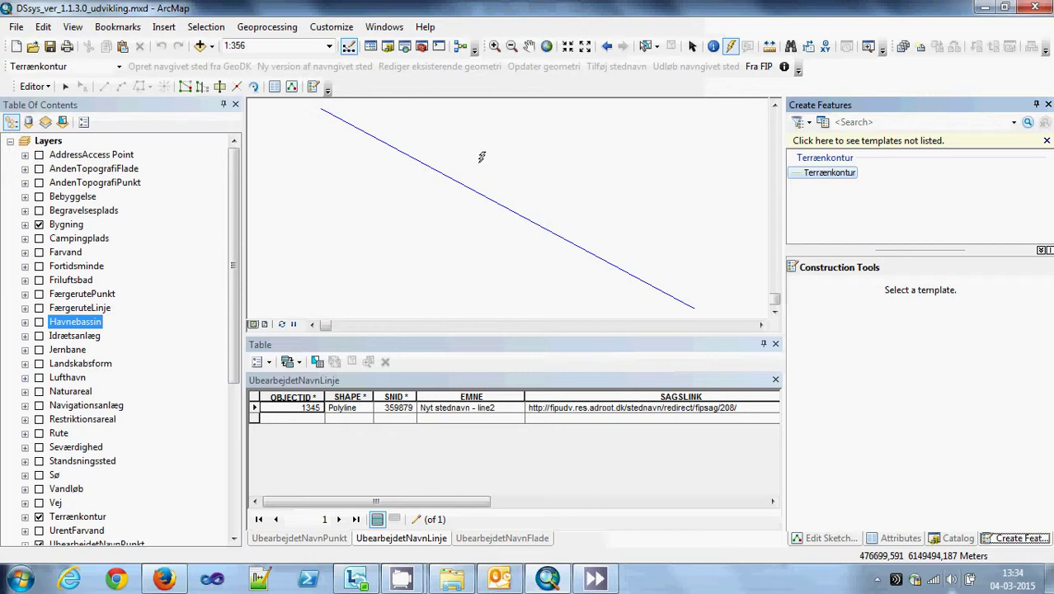
click(44, 87)
click(44, 87)
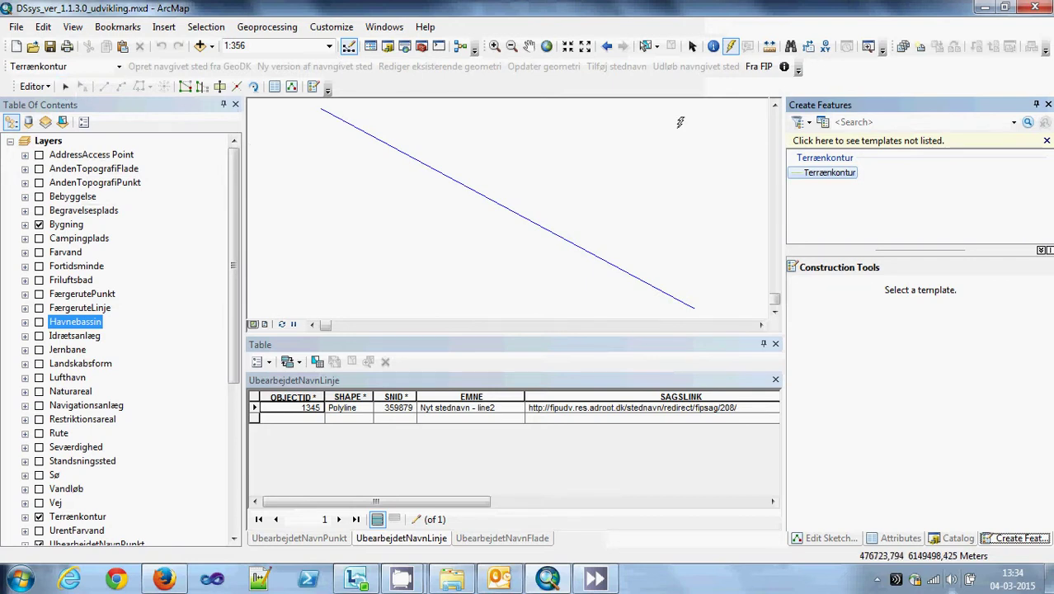
click(831, 178)
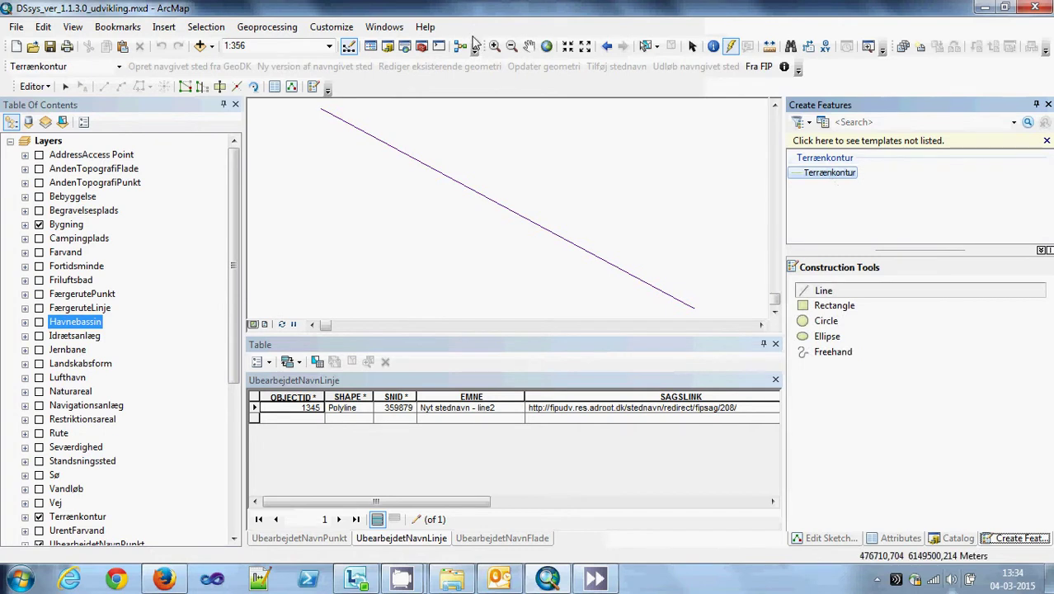
click(66, 87)
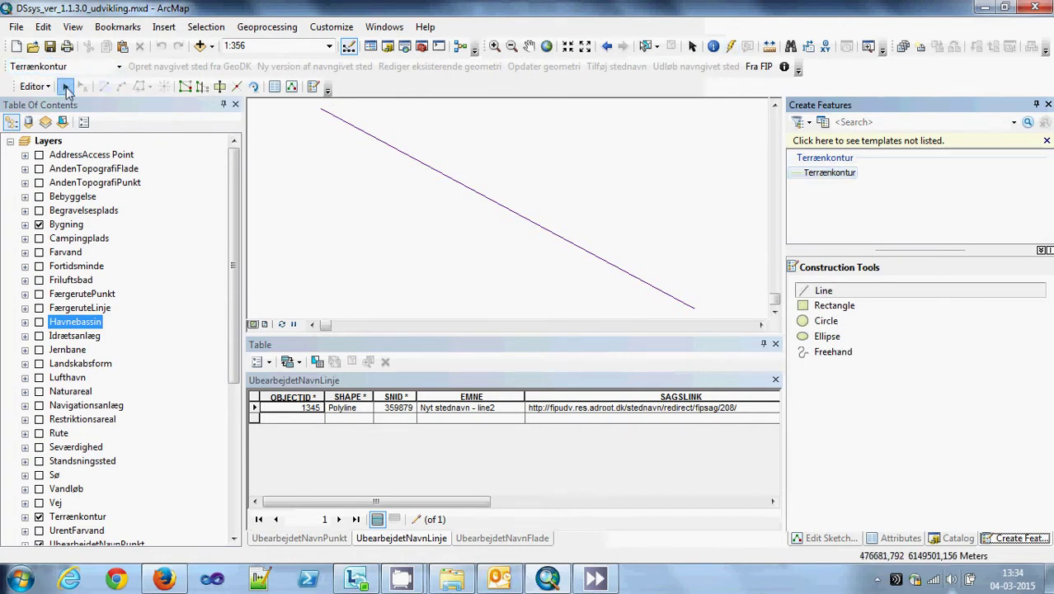
click(821, 175)
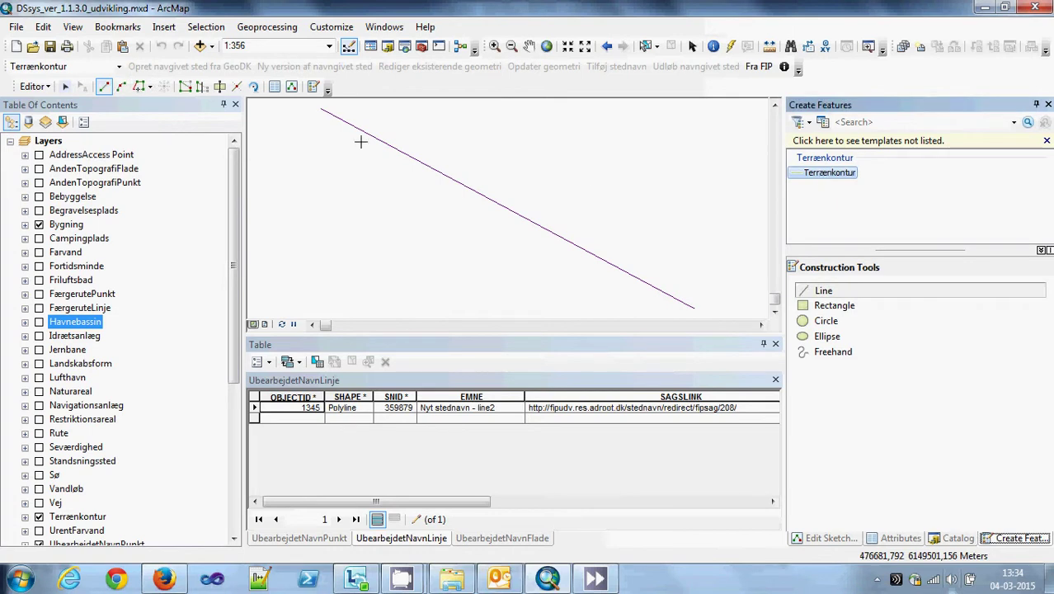
Trace the existing polyline from its upper end to its lower end to create a Terrænkontur line about 52 m long
click(140, 87)
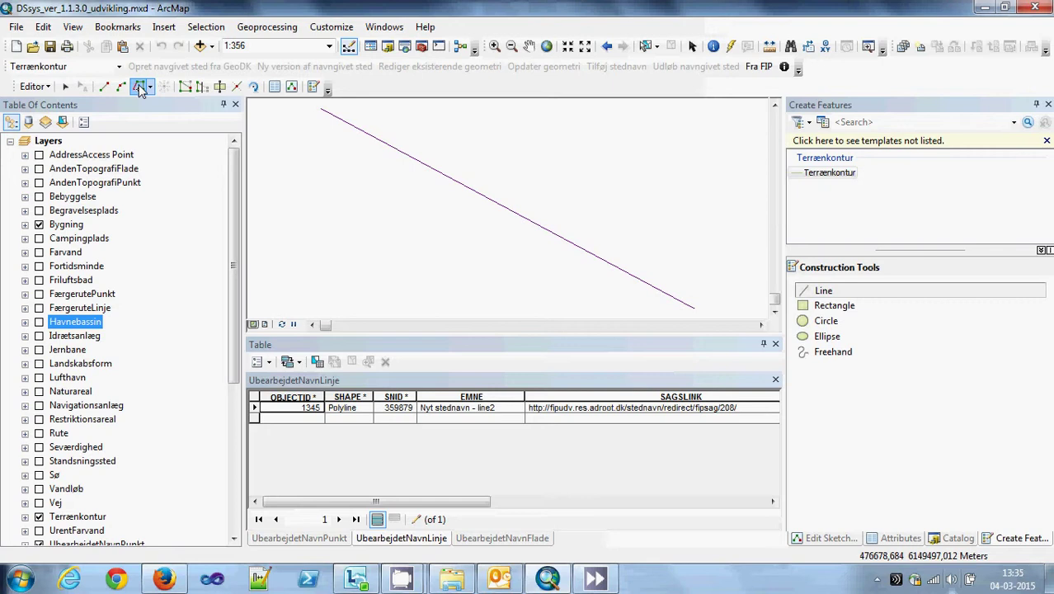
click(321, 109)
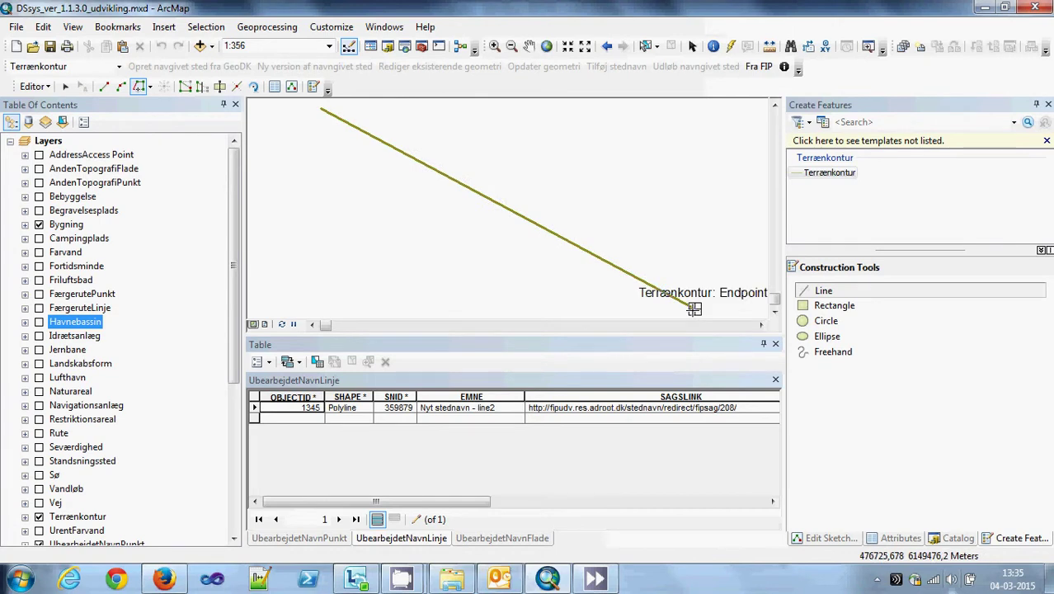
click(695, 309)
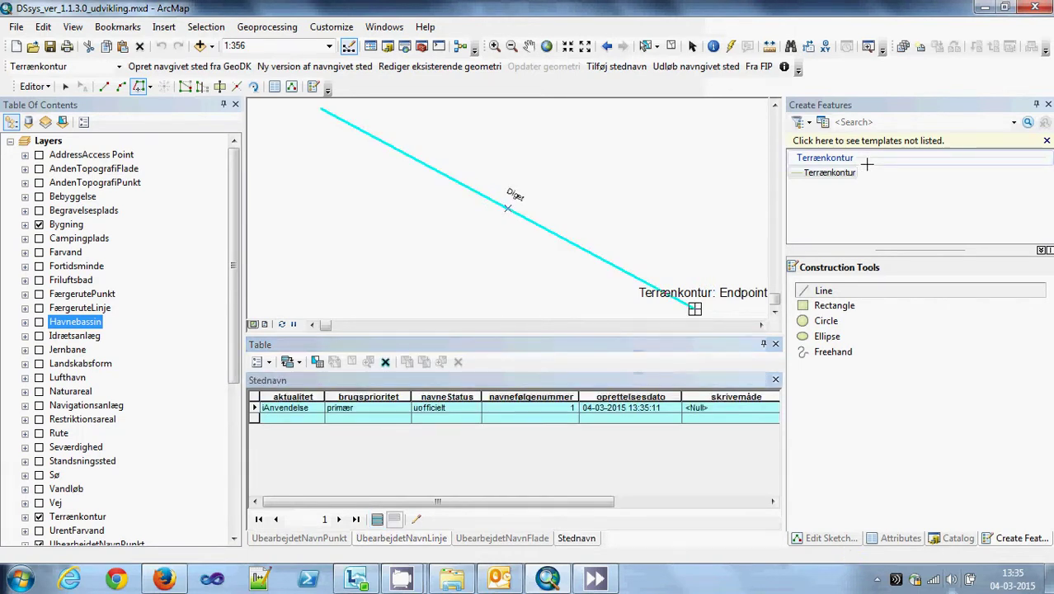
Set the new line's terrænkonturtype attribute to dige and its længde to 42
click(901, 538)
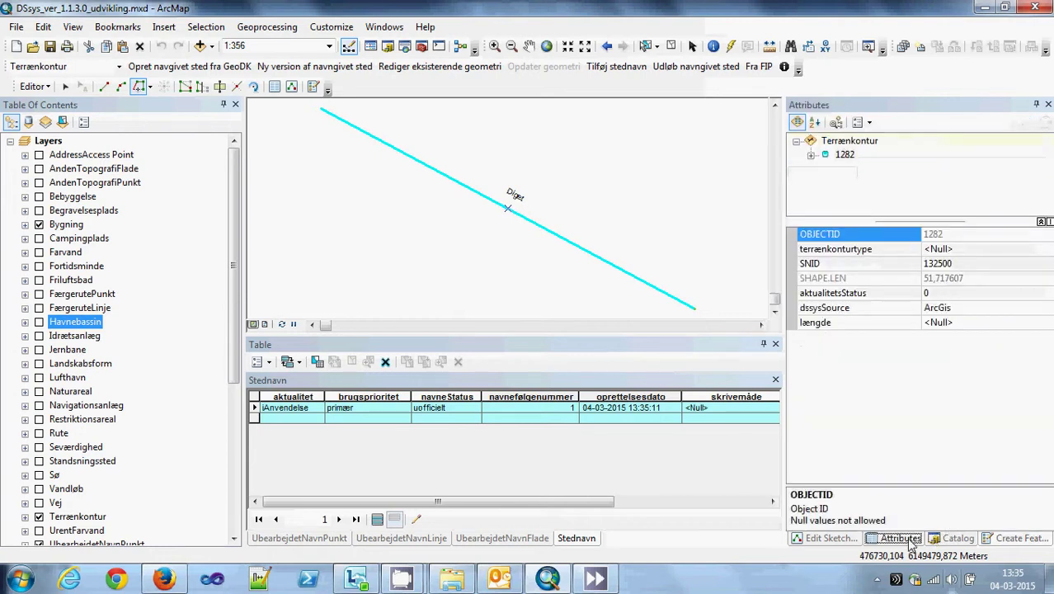
click(1051, 250)
click(1049, 250)
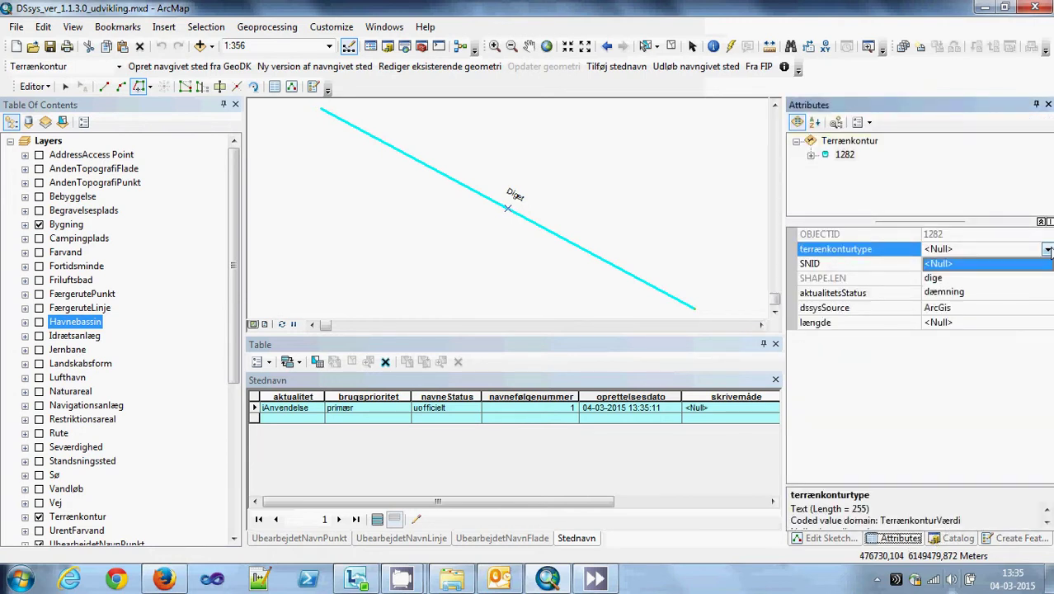
click(936, 279)
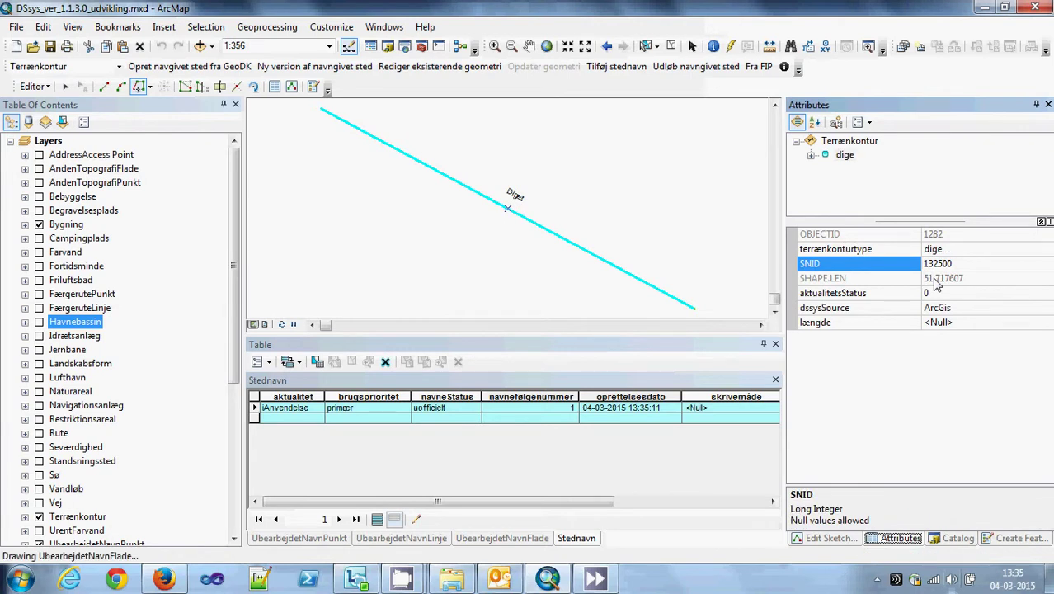
click(975, 328)
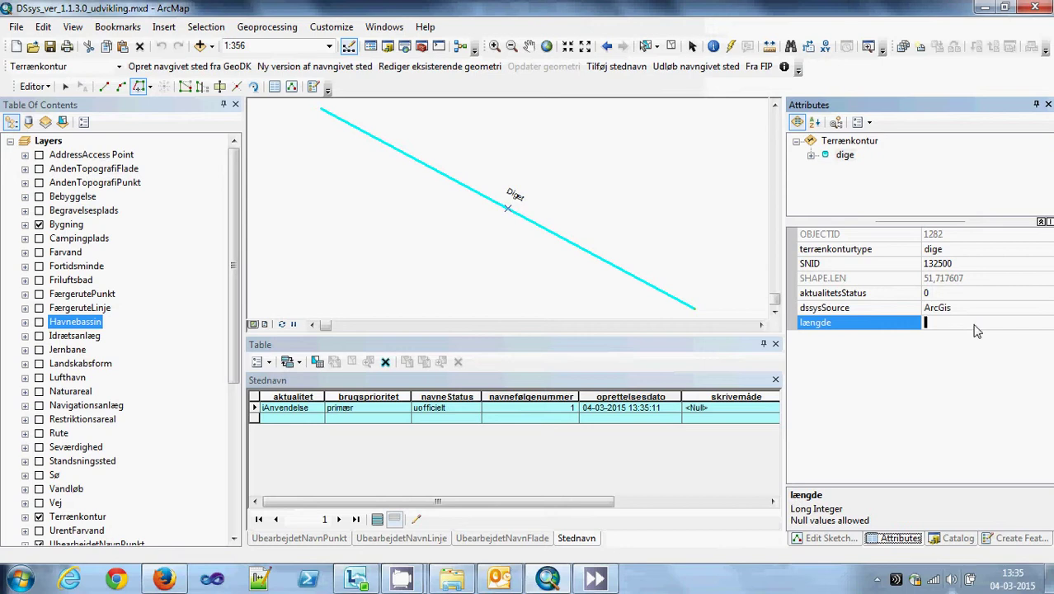
text(42)
key(Up)
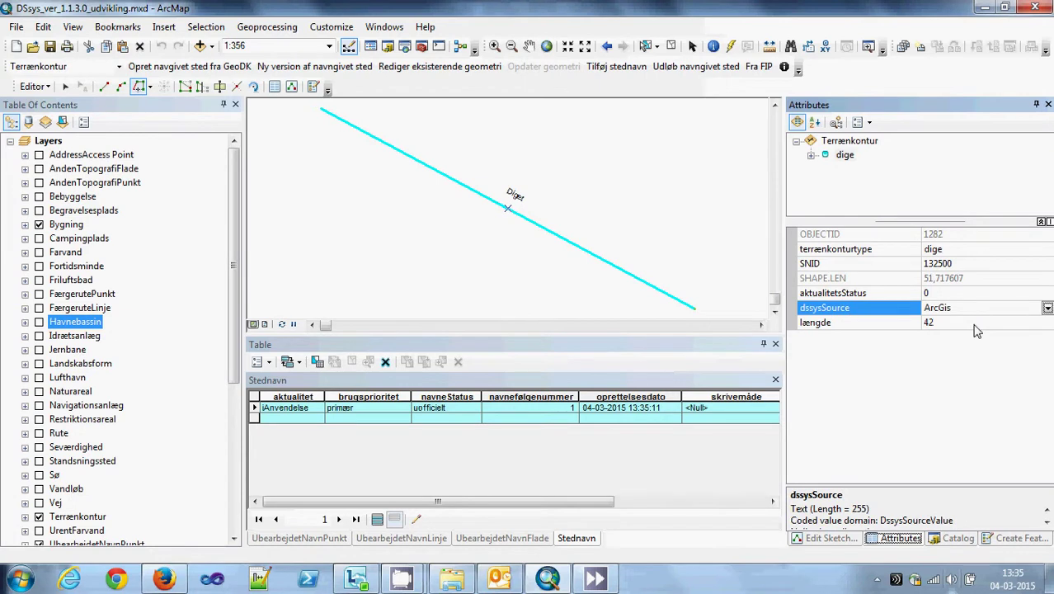
Enter "Bedste dige i verden" as the skrivemåde of the new feature's Stednavn record
click(713, 410)
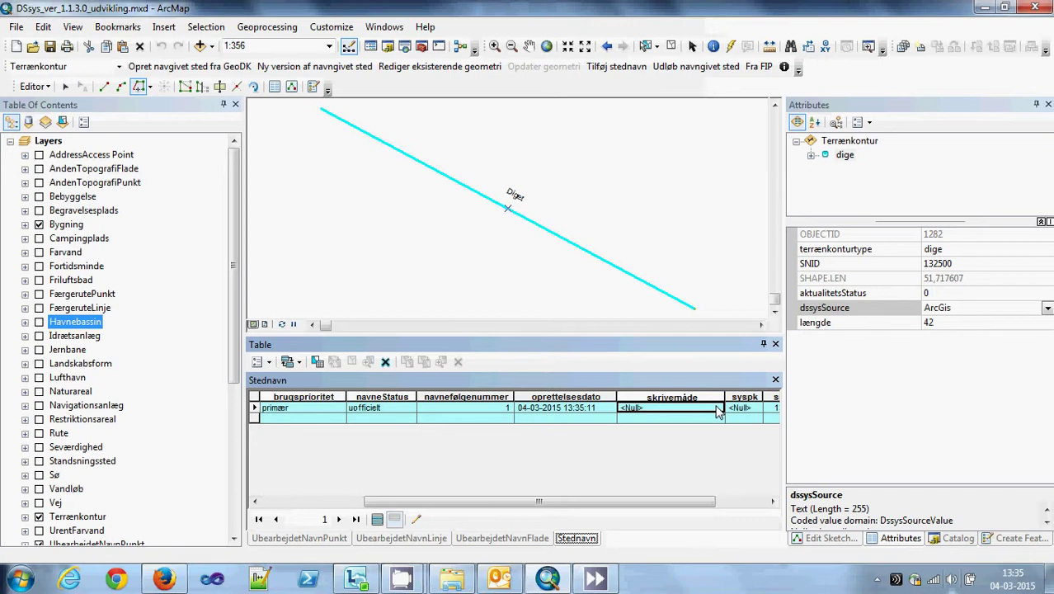
text(bedst)
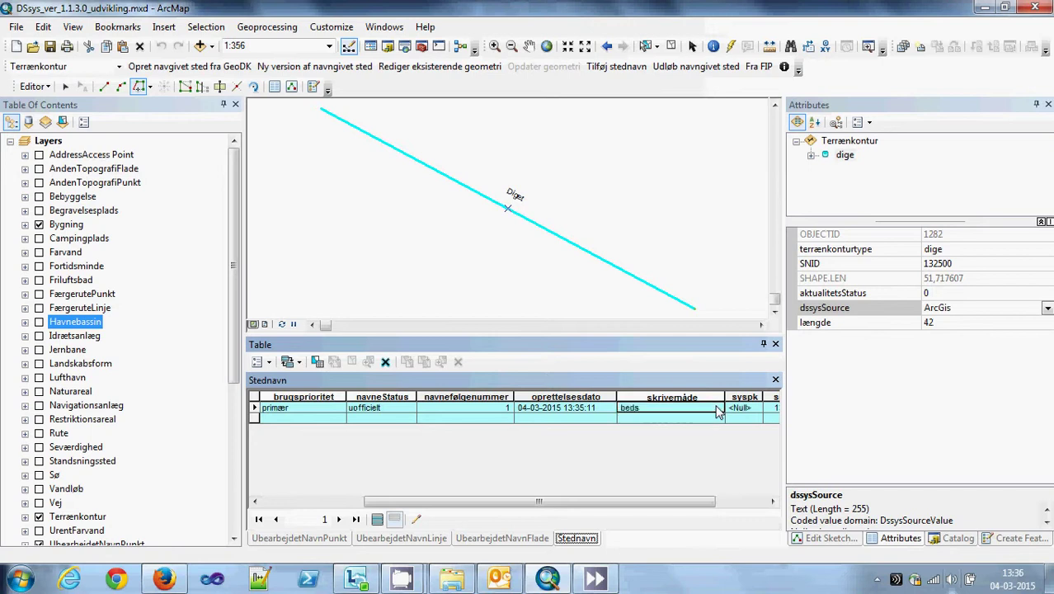
key(BackSpace)
key(BackSpace)
key(BackSpace)
key(BackSpace)
text(Bedste dige i verde)
key(Tab)
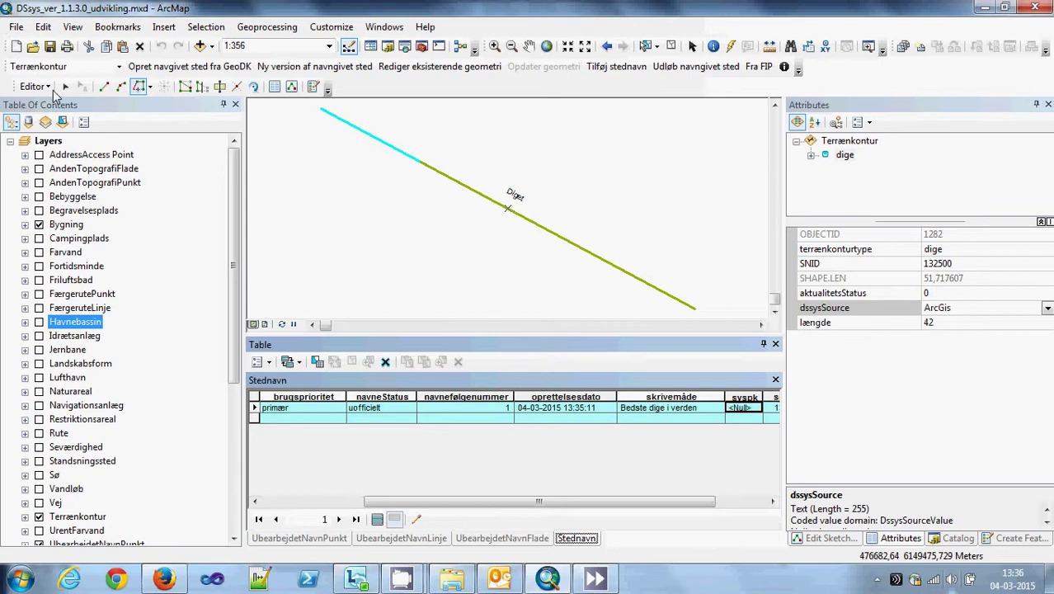
Stop editing with the edits saved and refresh the map
click(46, 86)
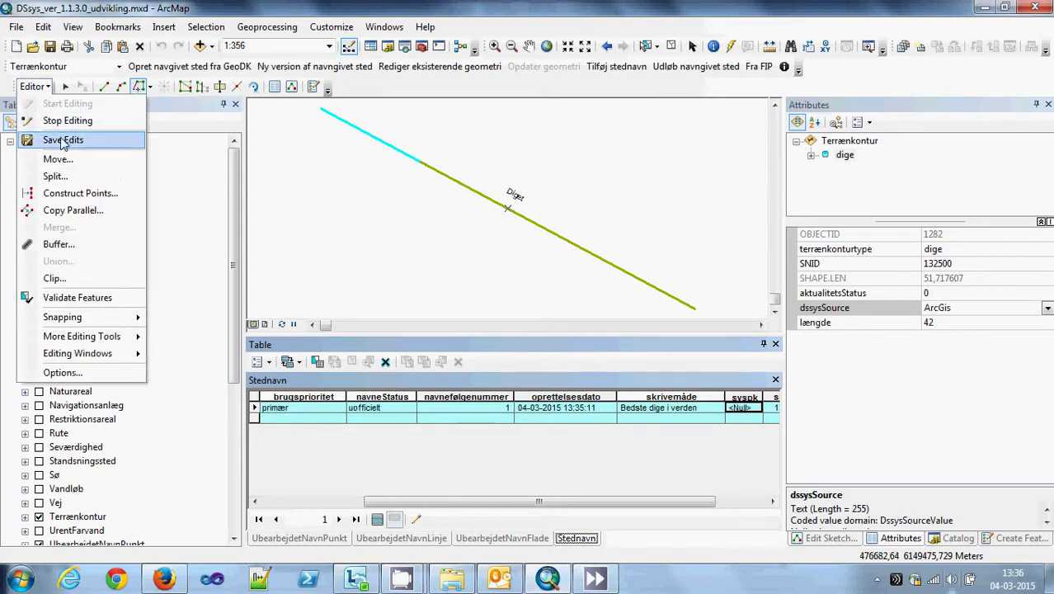
click(68, 122)
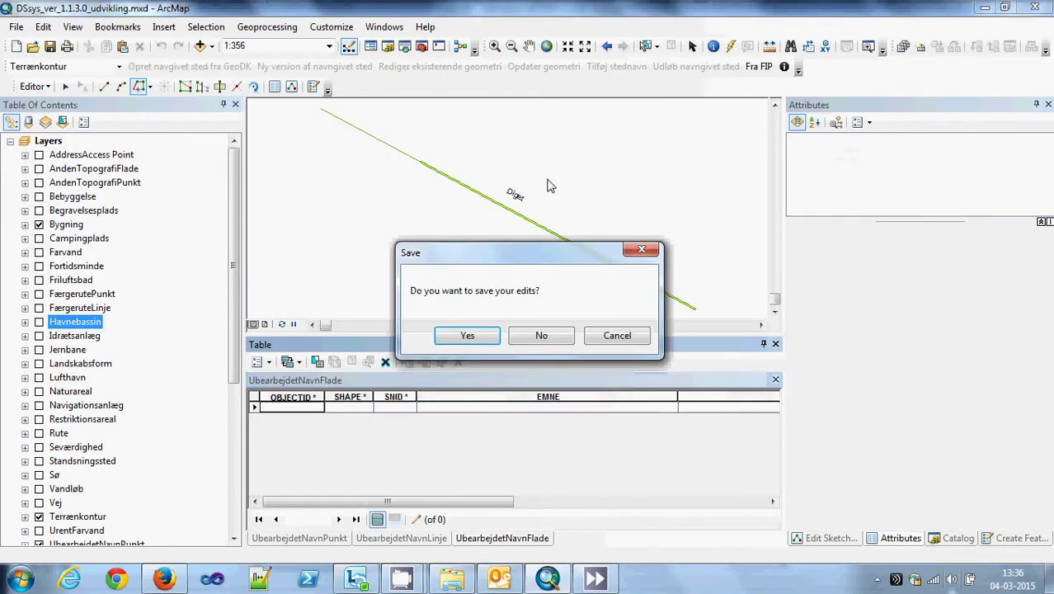
click(475, 337)
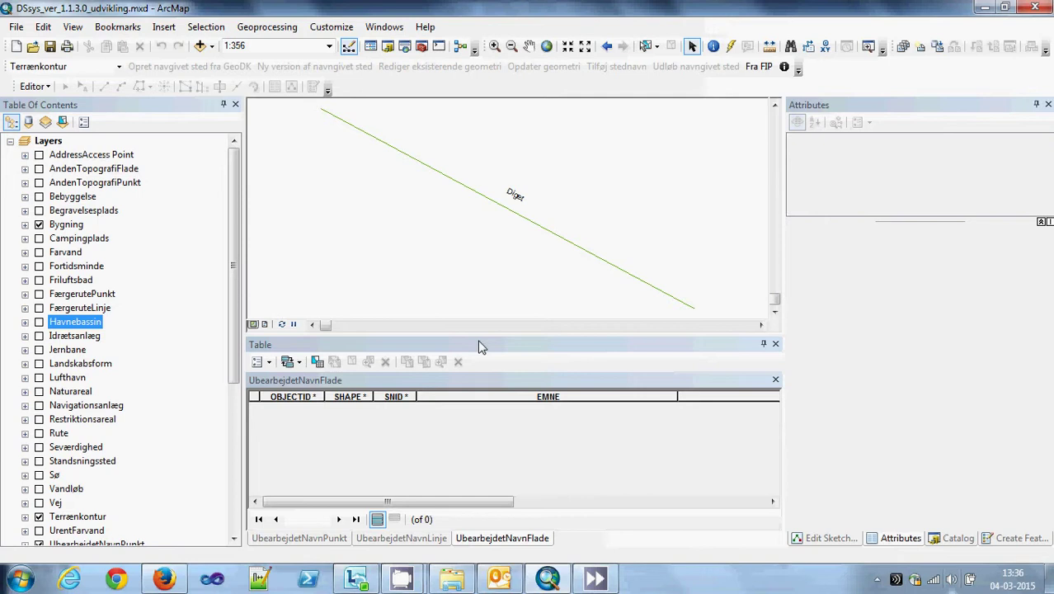
click(282, 325)
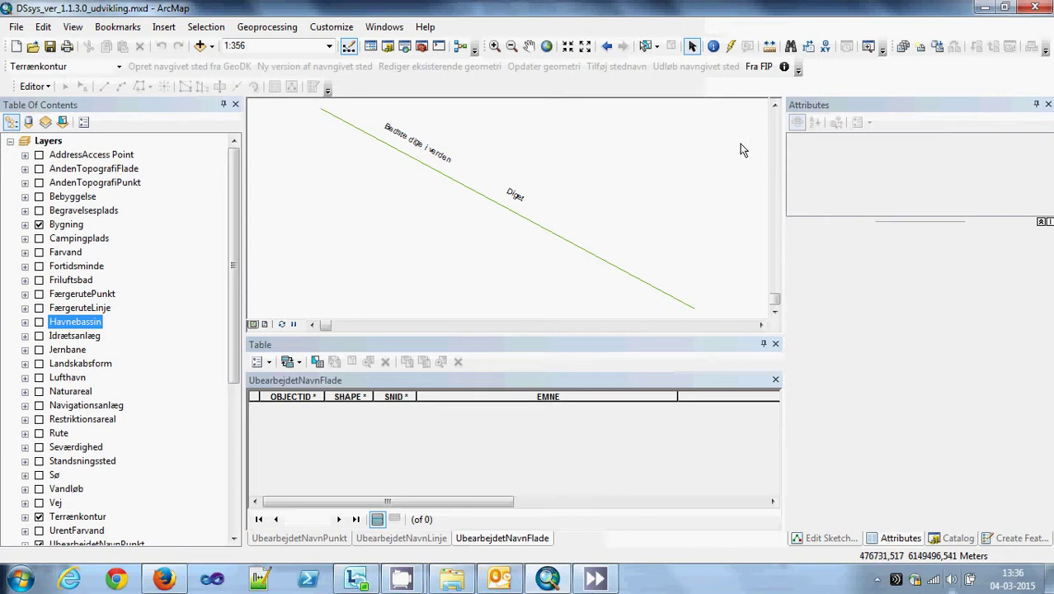
Start a new edit session on the workspace of the Bygning layer
click(34, 85)
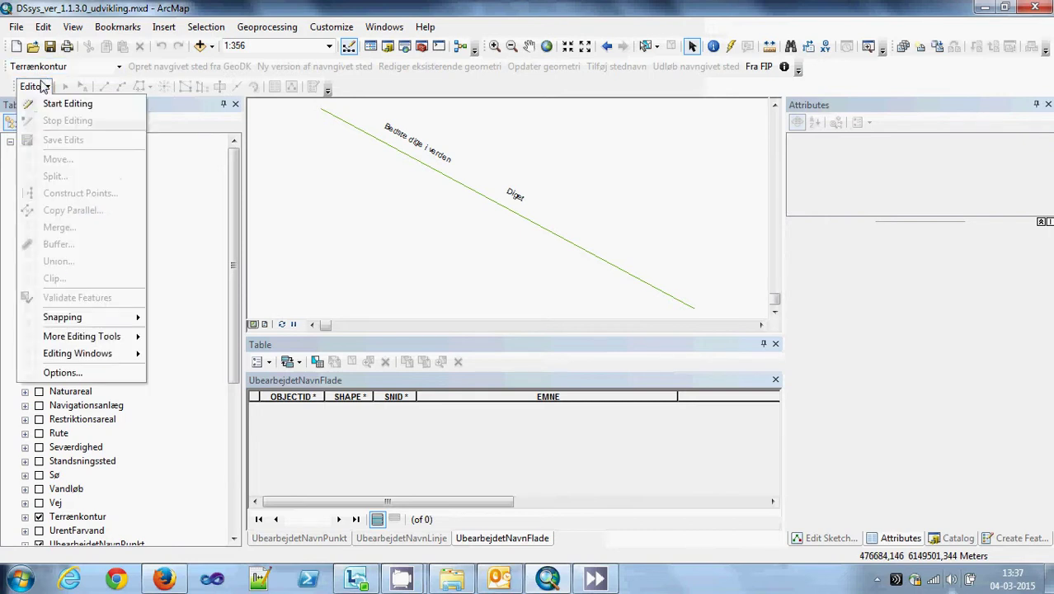
click(60, 109)
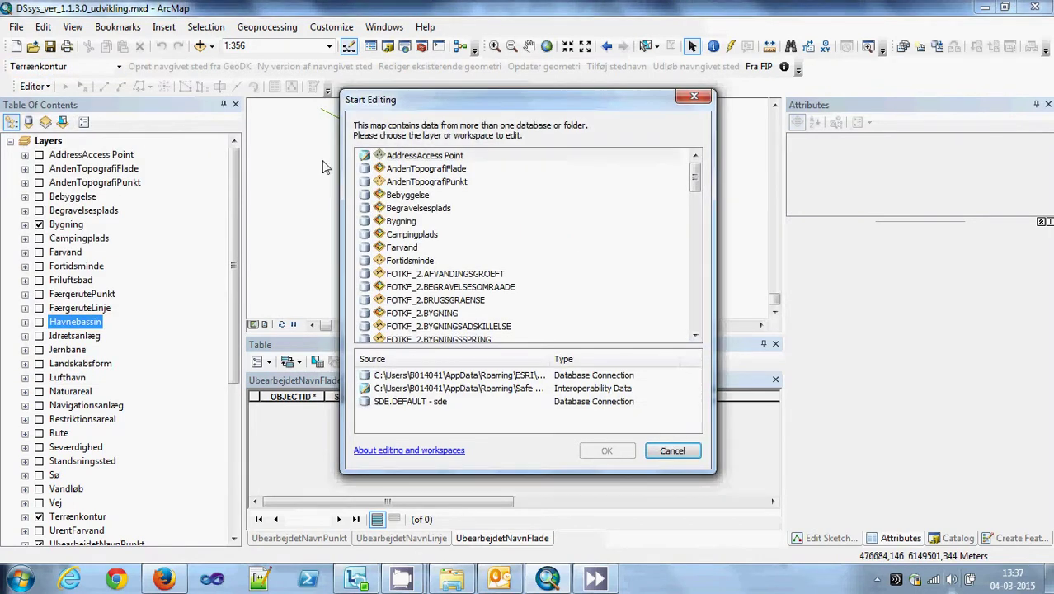
click(410, 222)
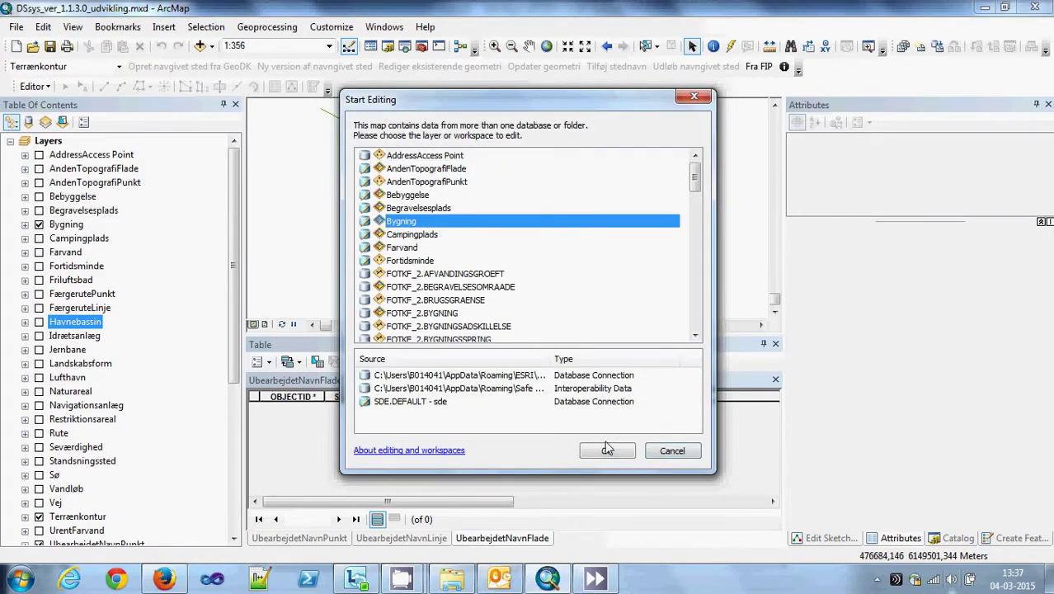
click(606, 450)
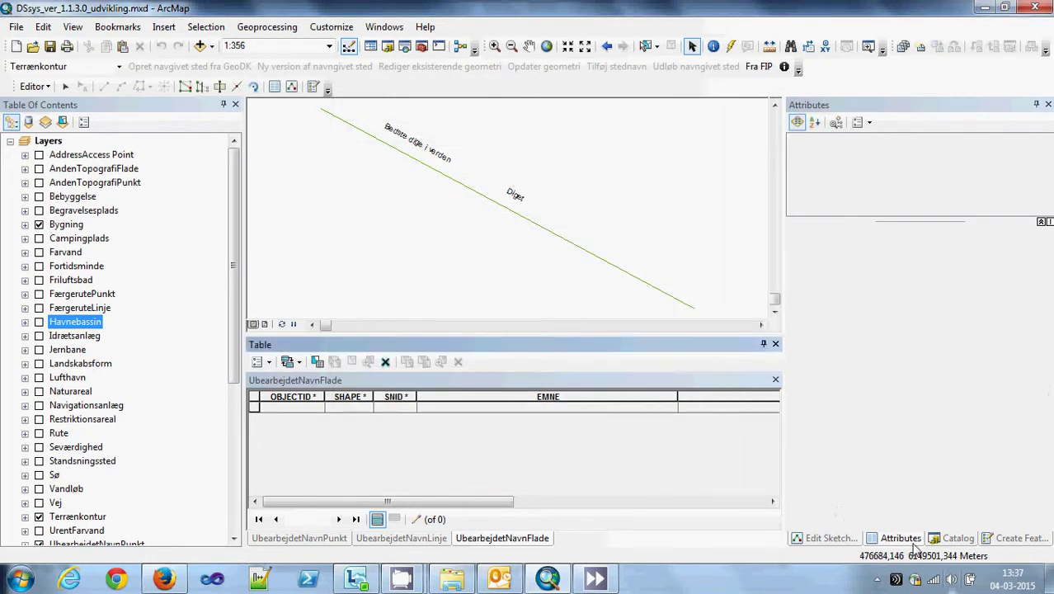
Close the Attributes and Create Features windows, and reopen both of them
click(1048, 104)
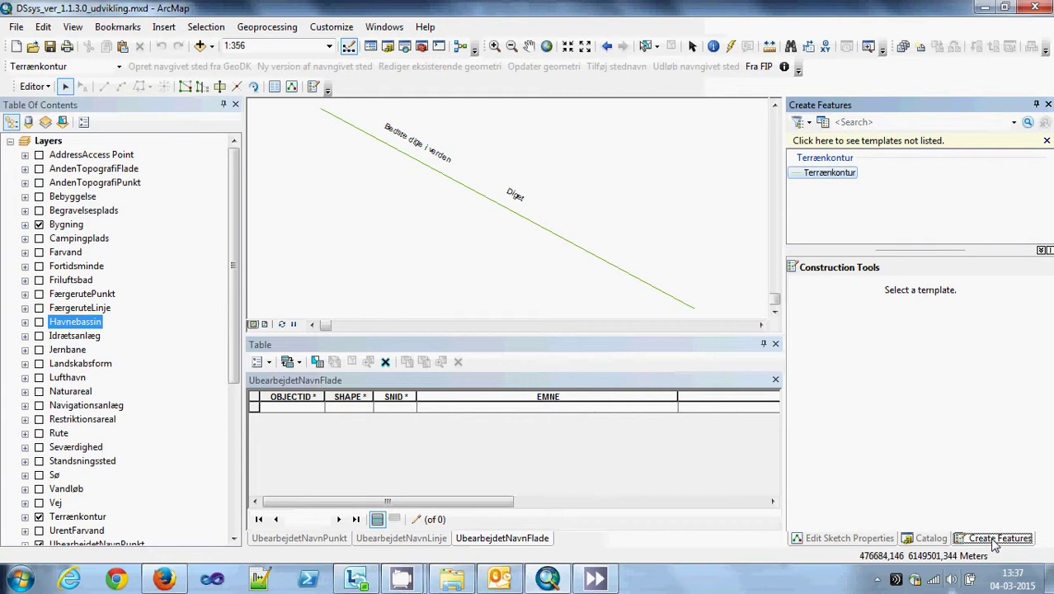
click(1048, 104)
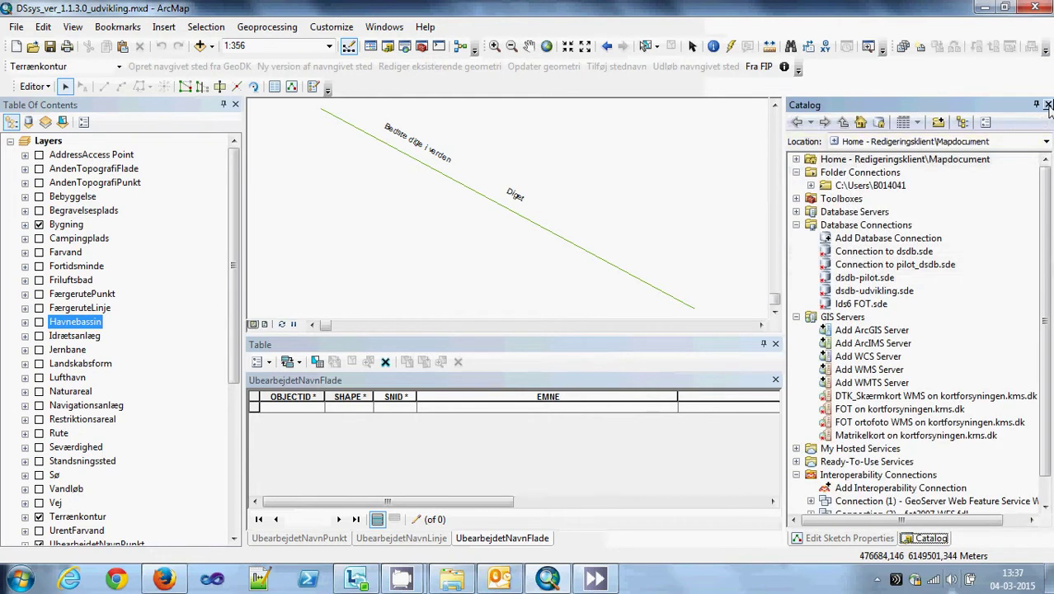
click(276, 87)
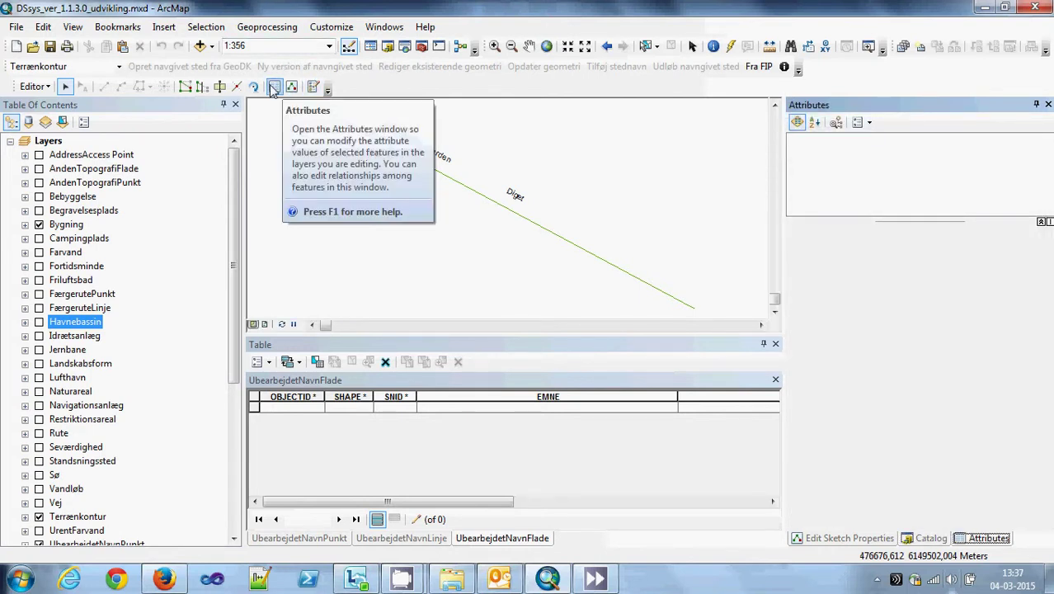
click(314, 88)
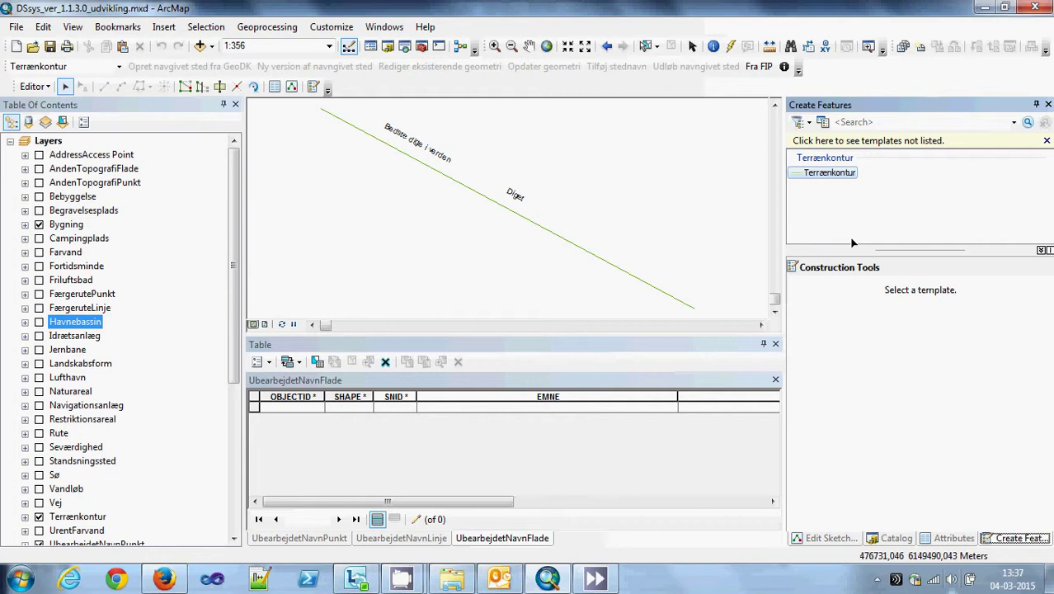
Show the place-name editing client's version and log file information, and place a reduced Computer window beneath the log file path
click(784, 69)
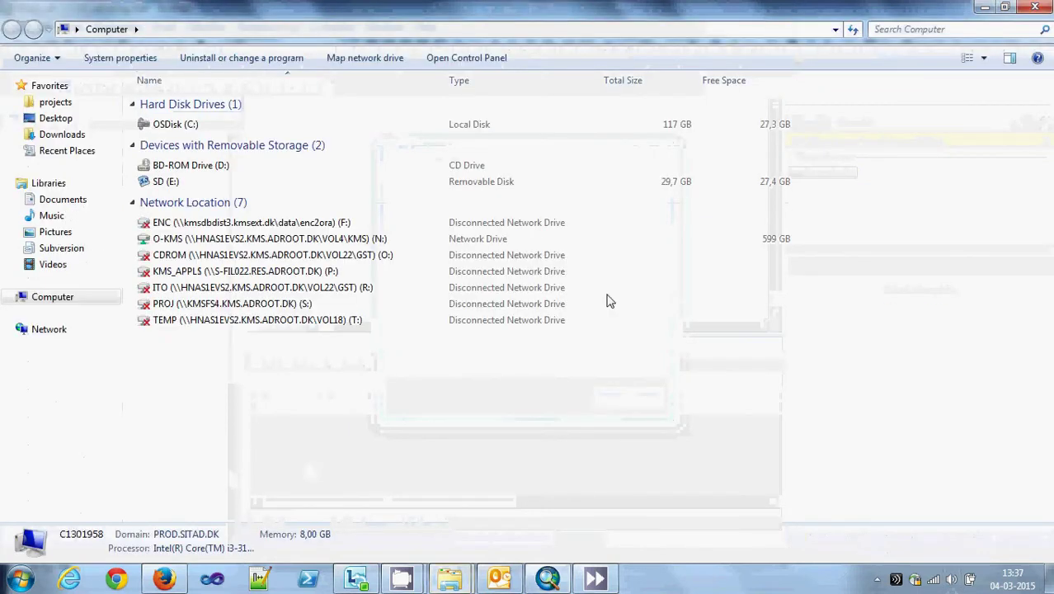
click(1005, 7)
drag(565, 79, 557, 311)
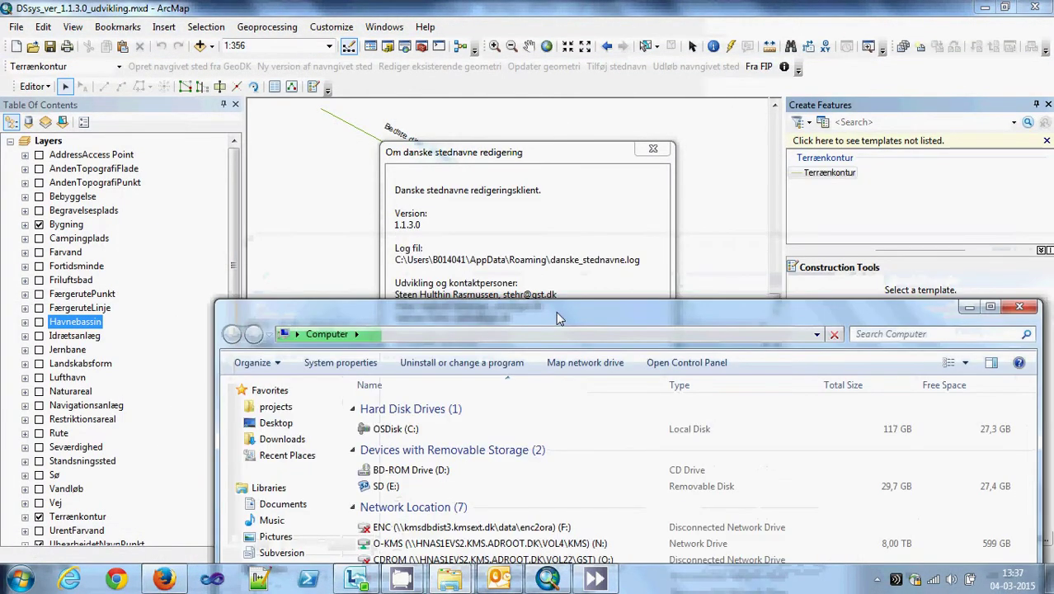
Open danske_stednavne.log from the current user's AppData\Roaming folder by entering its path in the file explorer
click(534, 341)
text(c)
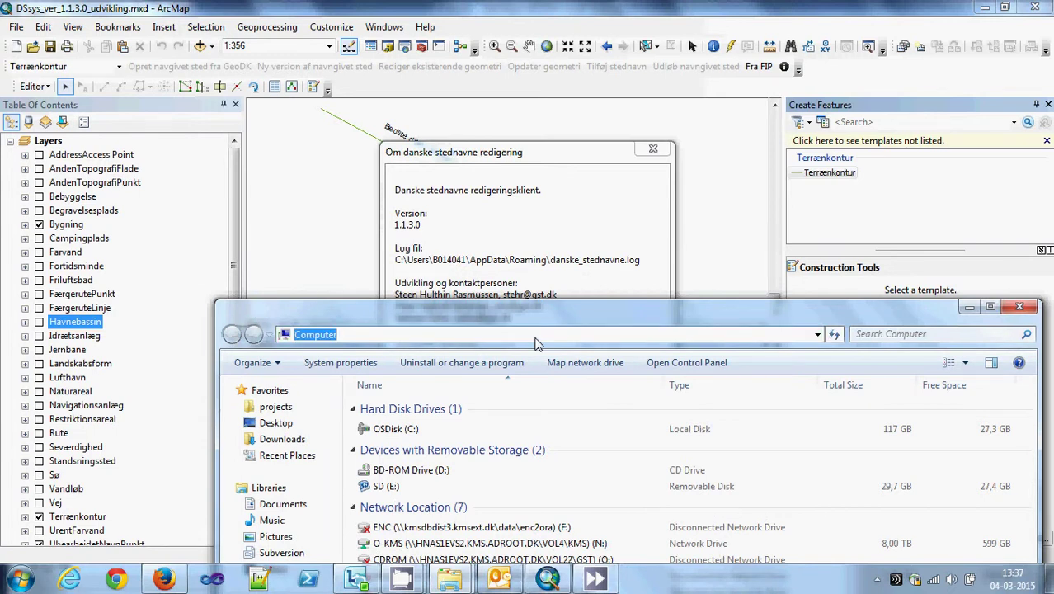
text(:\)
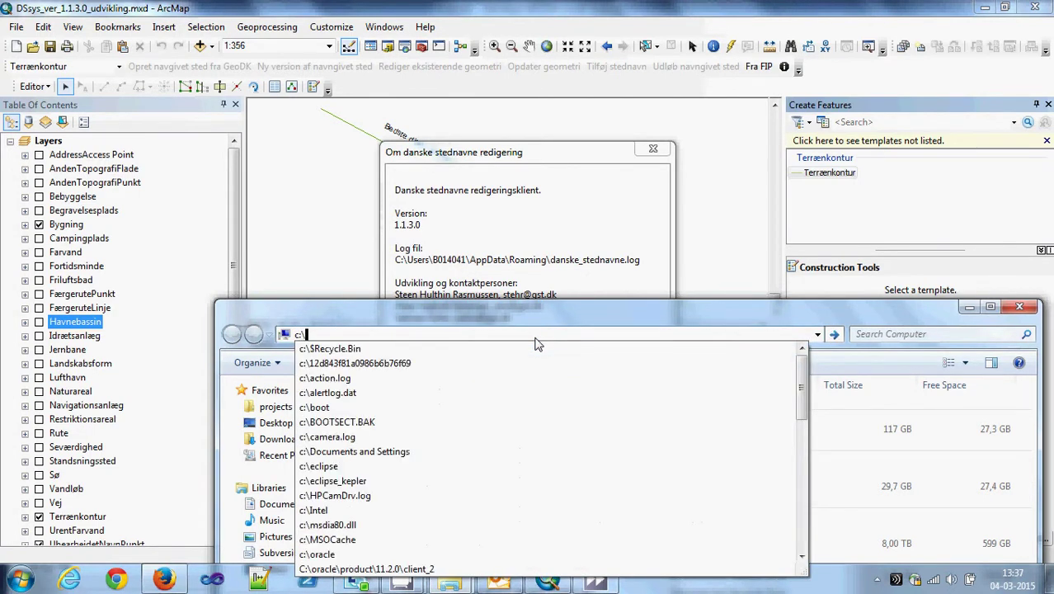
text(users)
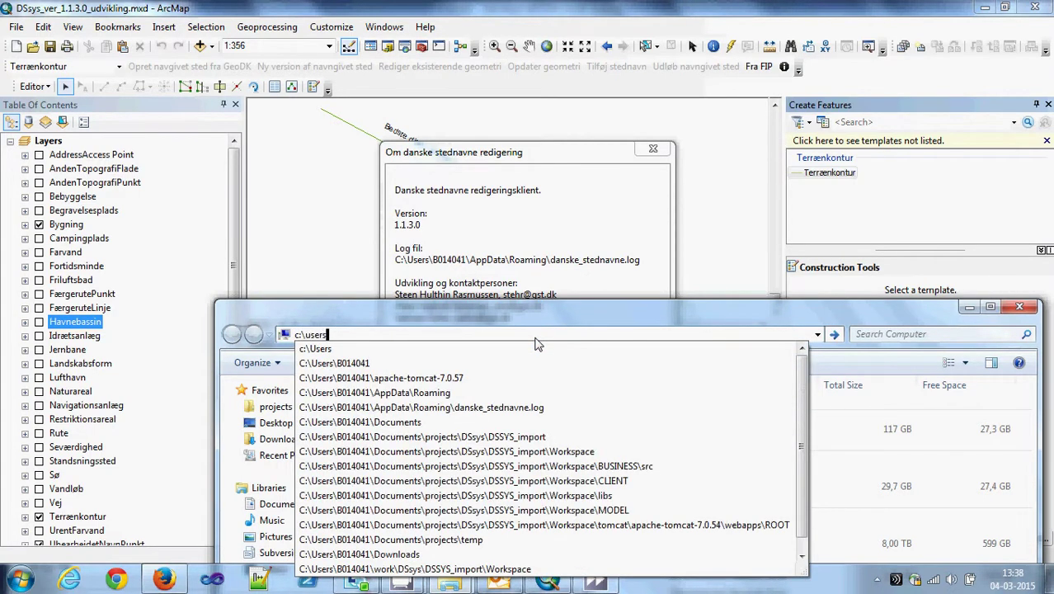
text(\b014041)
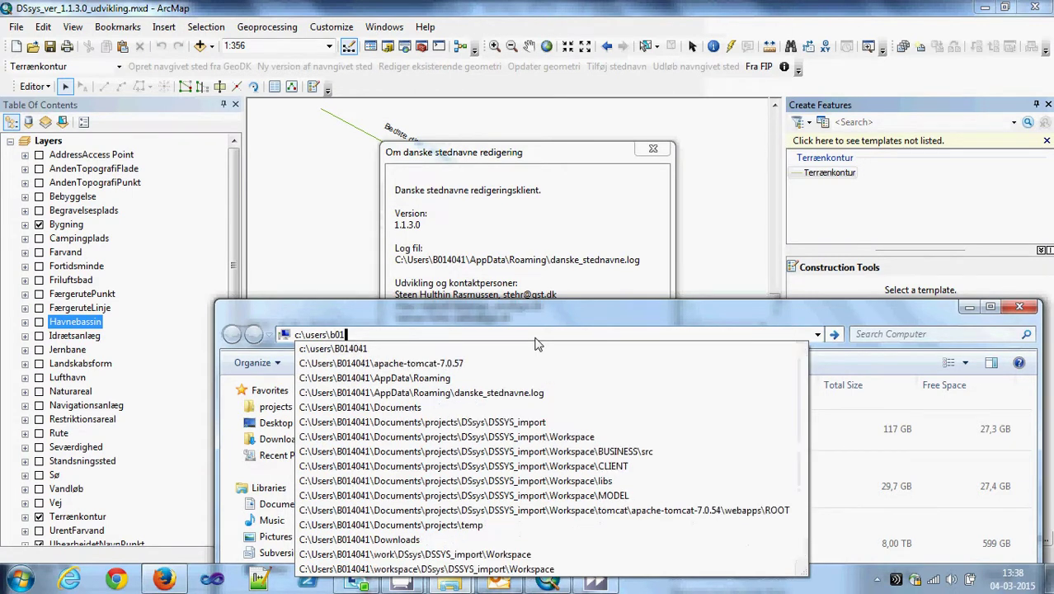
key(Down)
key(Down)
key(Down)
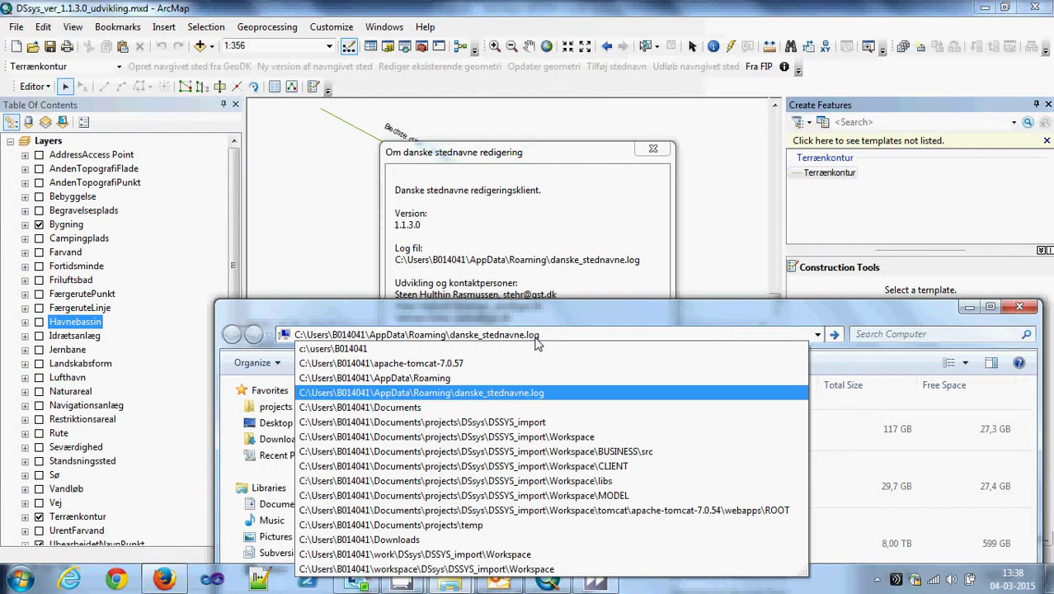
double_click(534, 335)
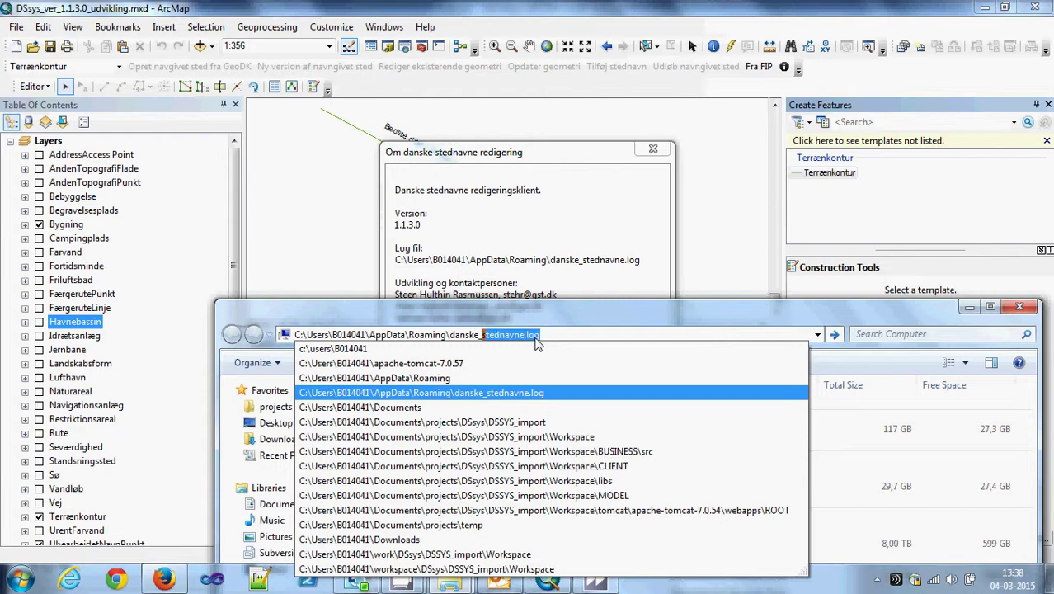
click(536, 343)
key(Return)
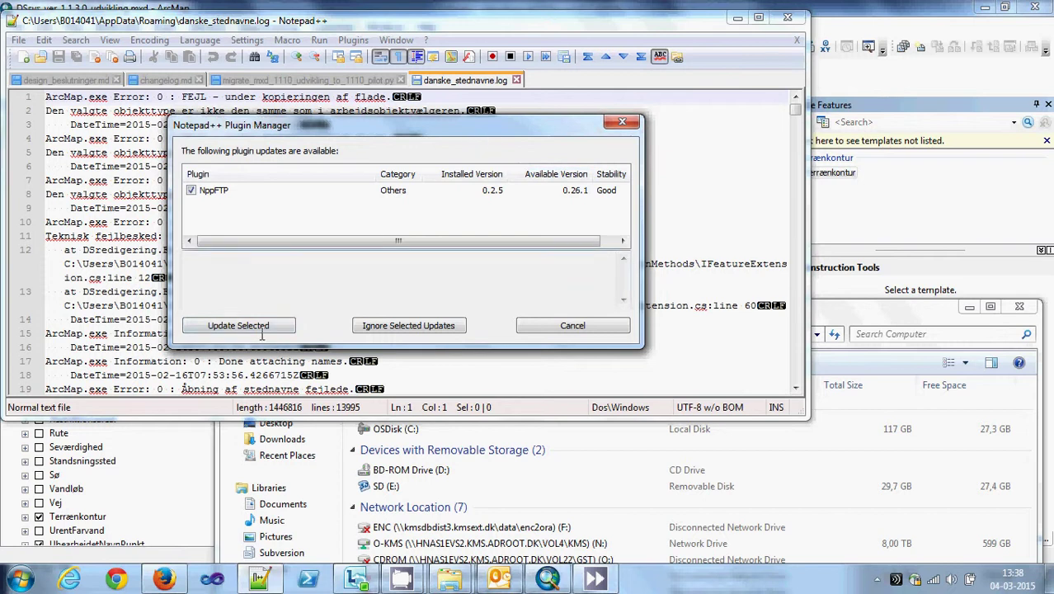
Move the plugin update window off the log text to view it, and return to ArcMap to dismiss the client information
drag(476, 119, 297, 480)
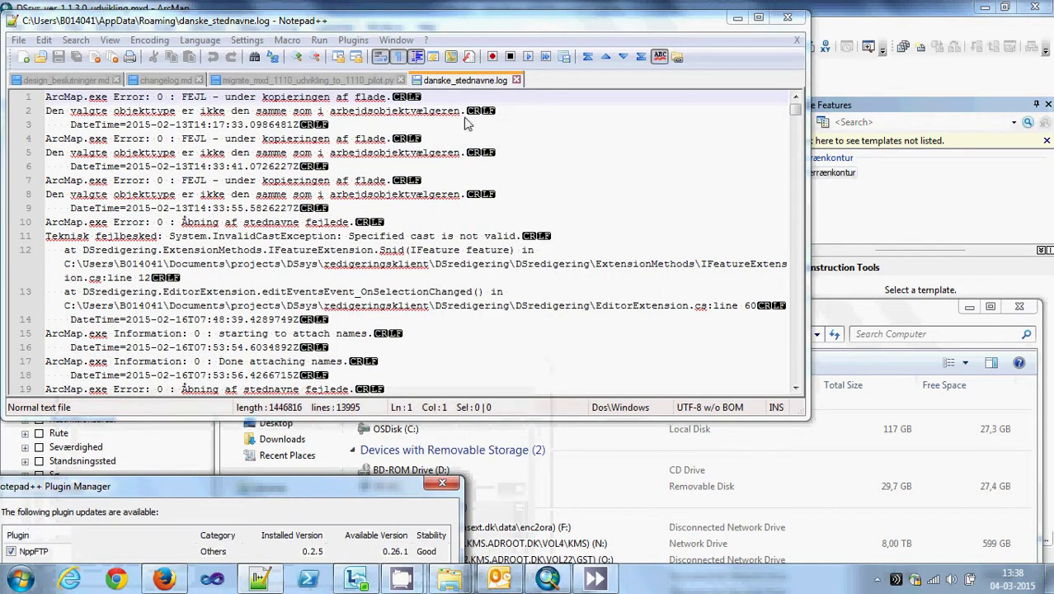
click(484, 89)
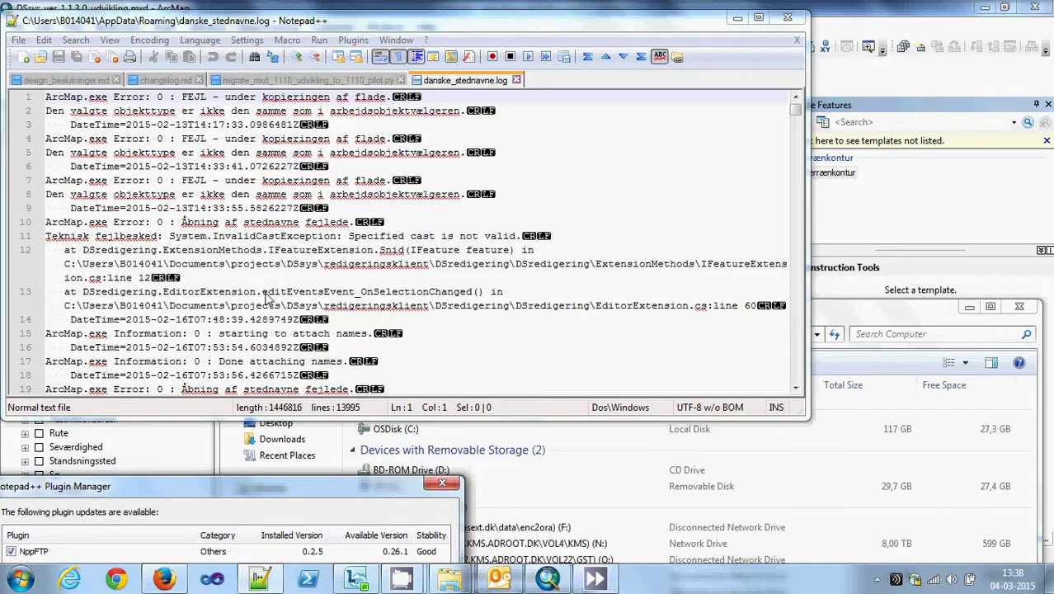
click(831, 10)
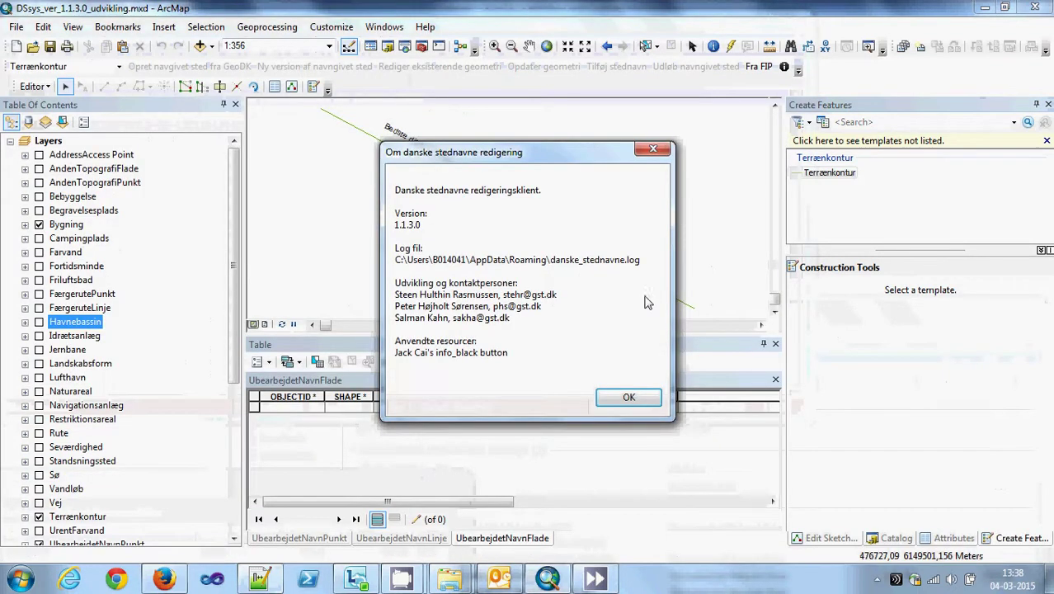
click(628, 398)
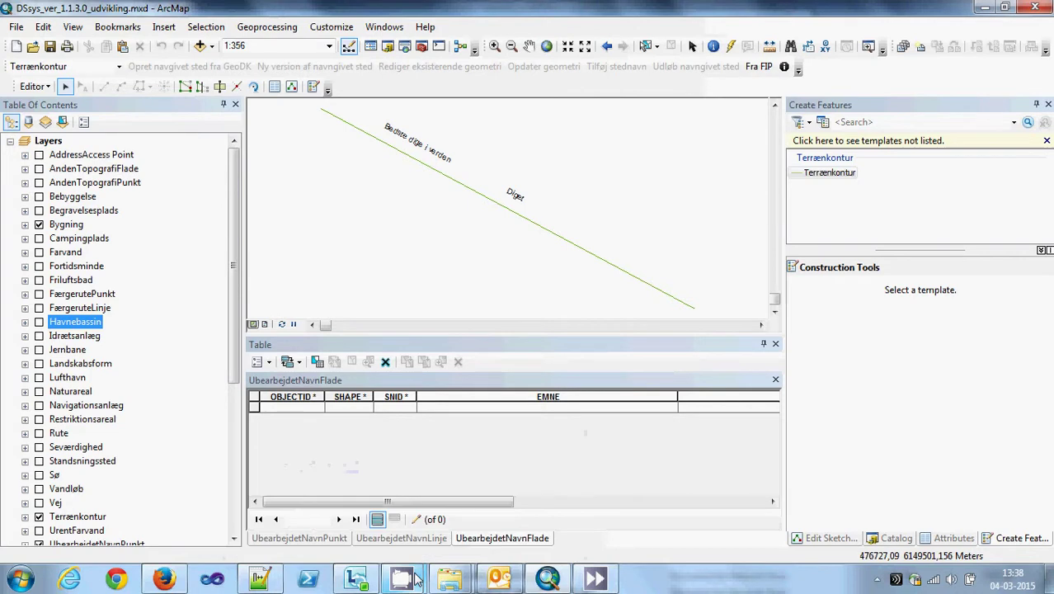
mouse_move(417, 580)
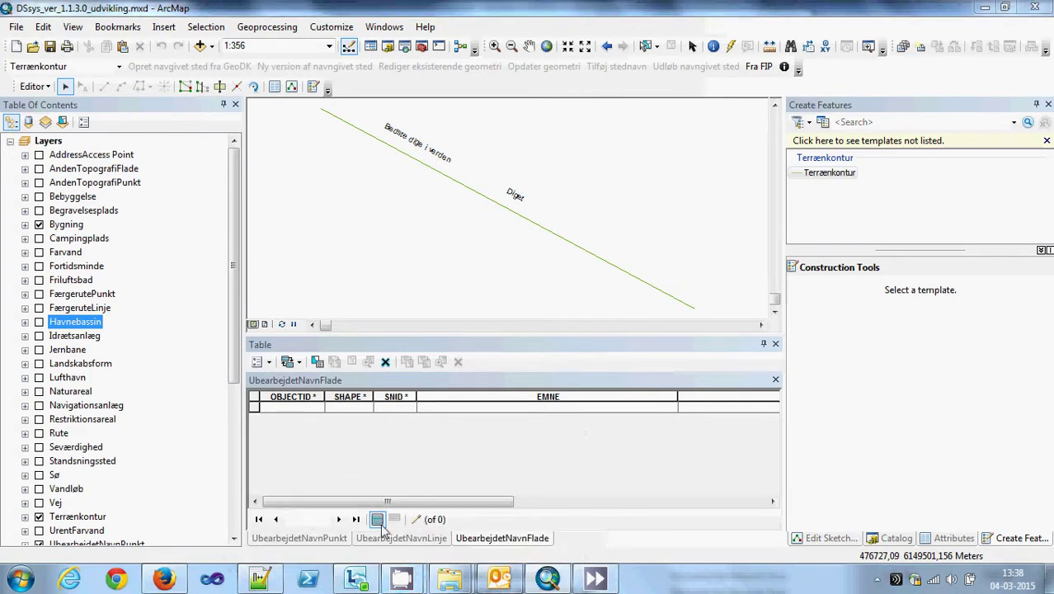
key(alt+Tab)
key(alt+Tab)
key(alt+Tab)
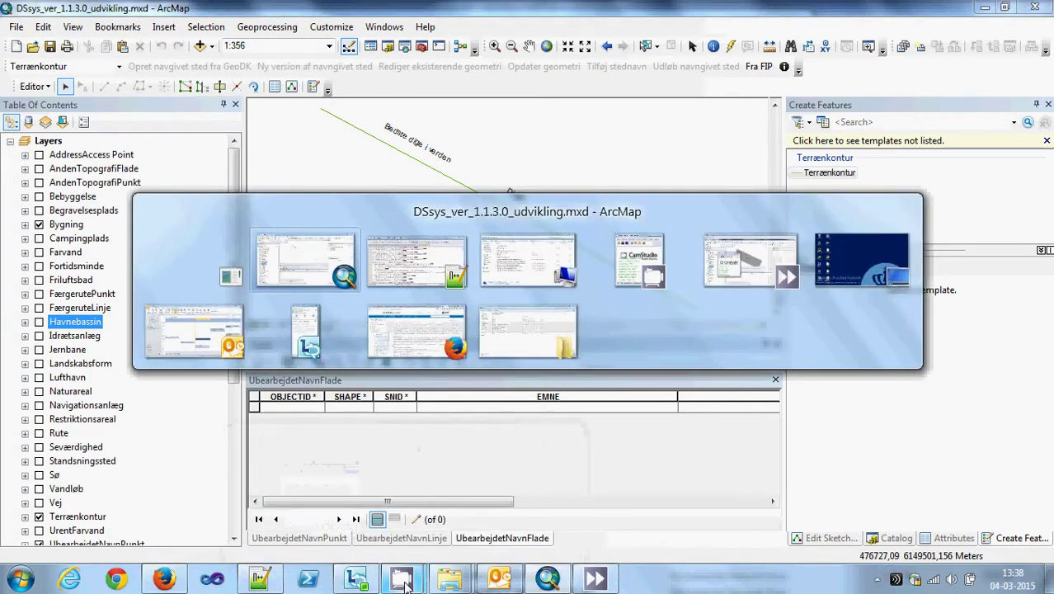